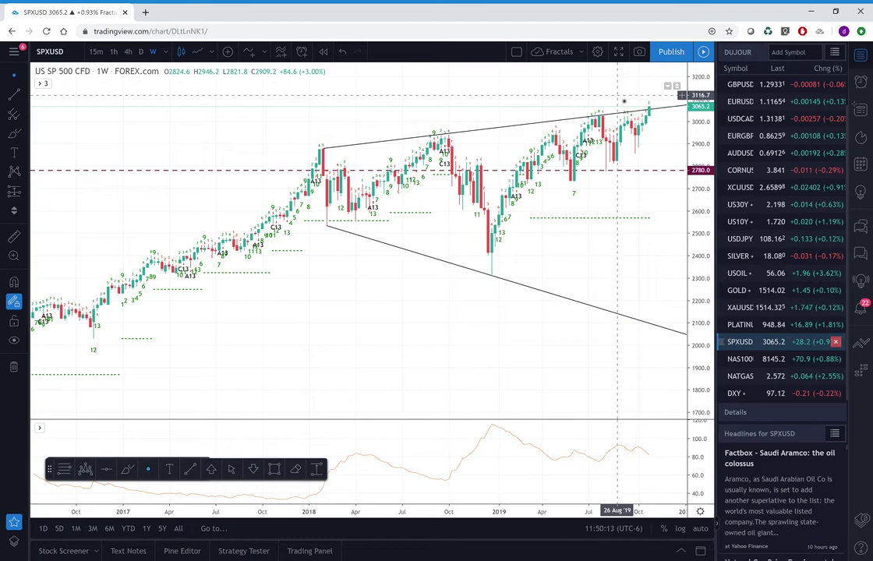
Step: Show AUDUSD weekly with a compressed price scale, taller price pane, and descending trendline selected
click(741, 154)
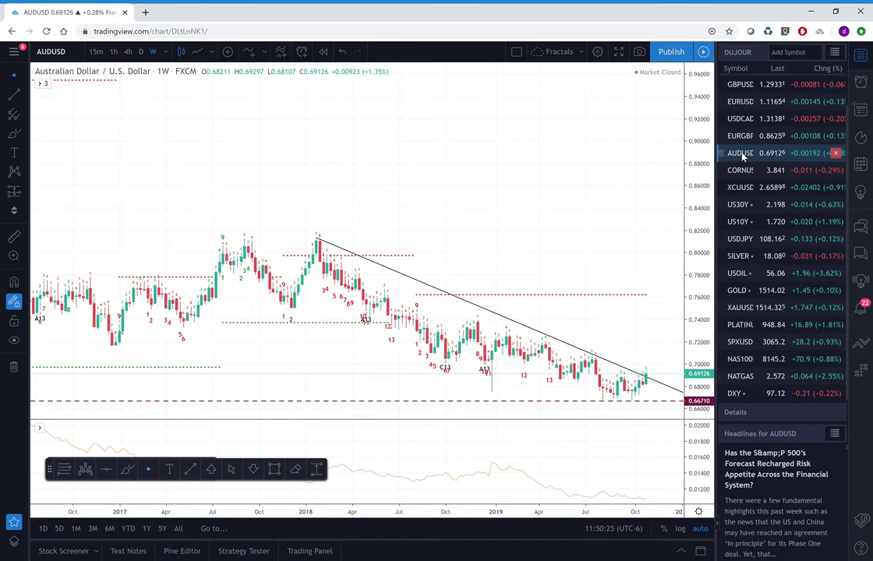
mouse_move(662, 281)
mouse_down()
mouse_move(635, 280)
mouse_move(656, 281)
mouse_up()
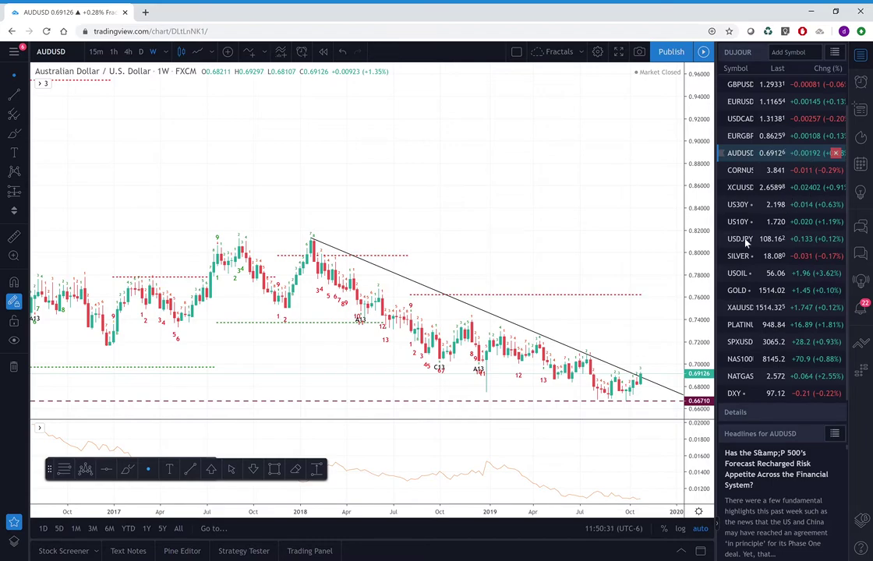
drag(699, 290, 698, 313)
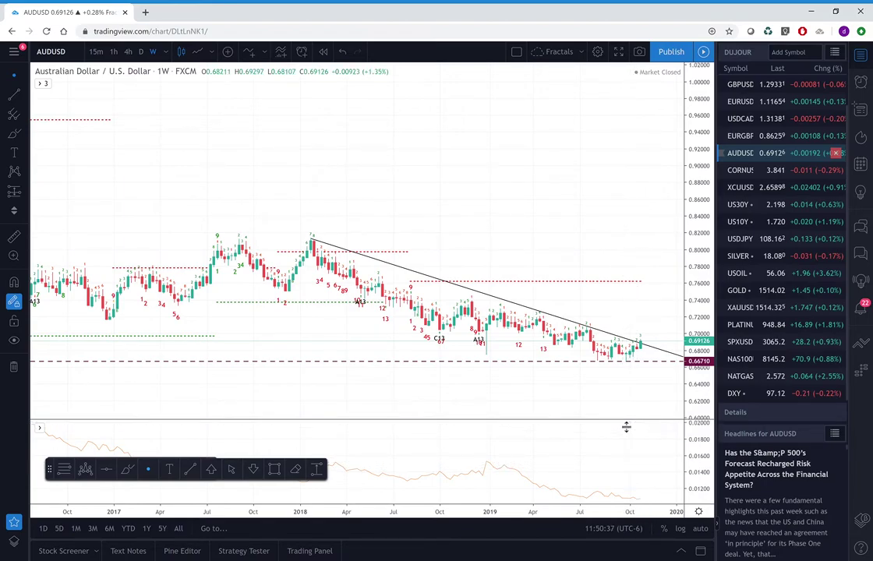
drag(624, 424, 544, 530)
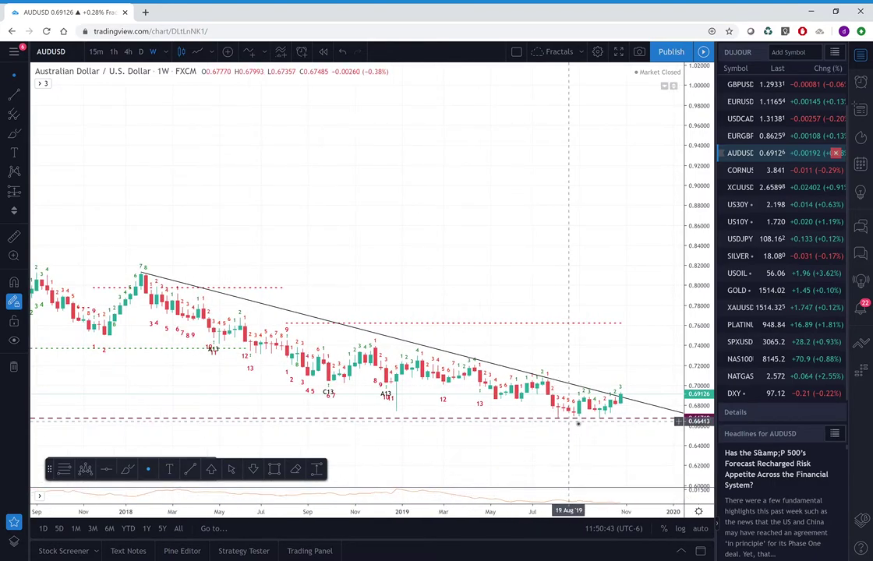
click(623, 398)
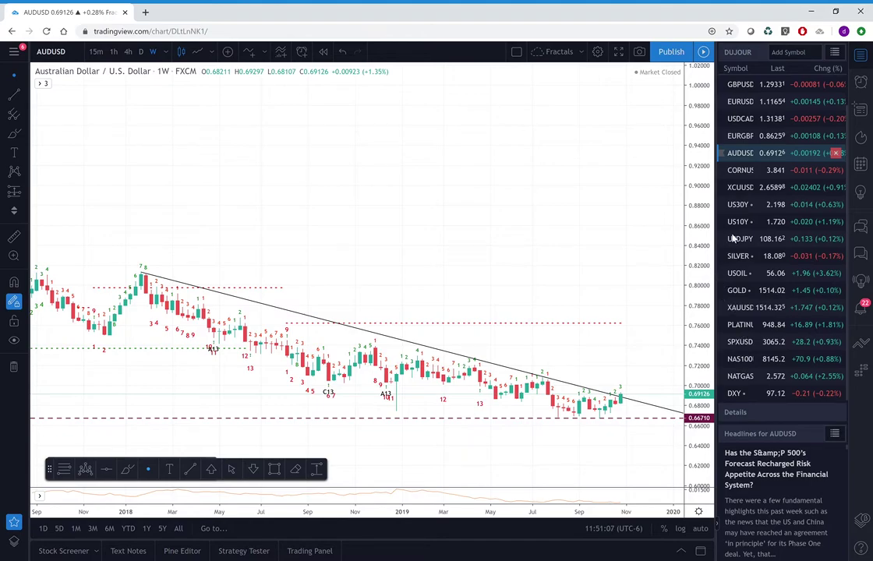
scroll(733, 211, up, 1)
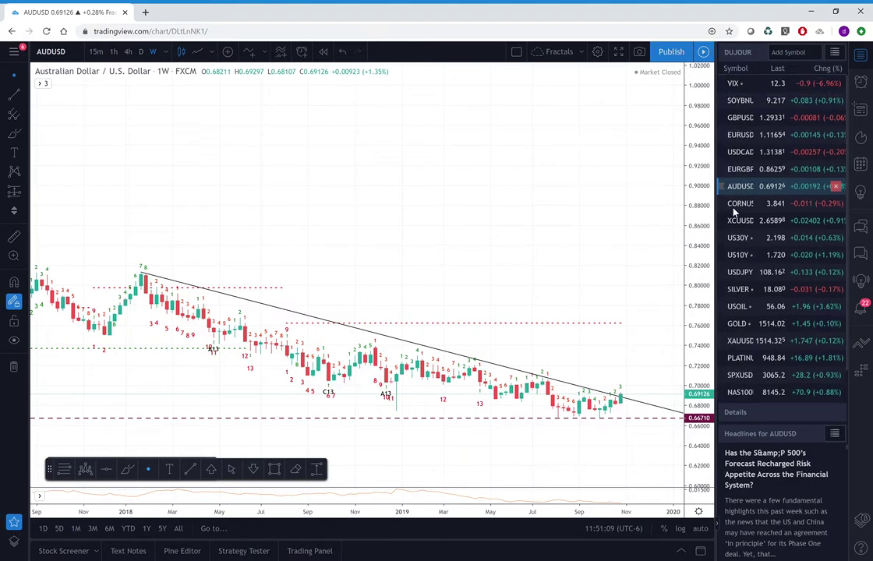
scroll(733, 211, down, 1)
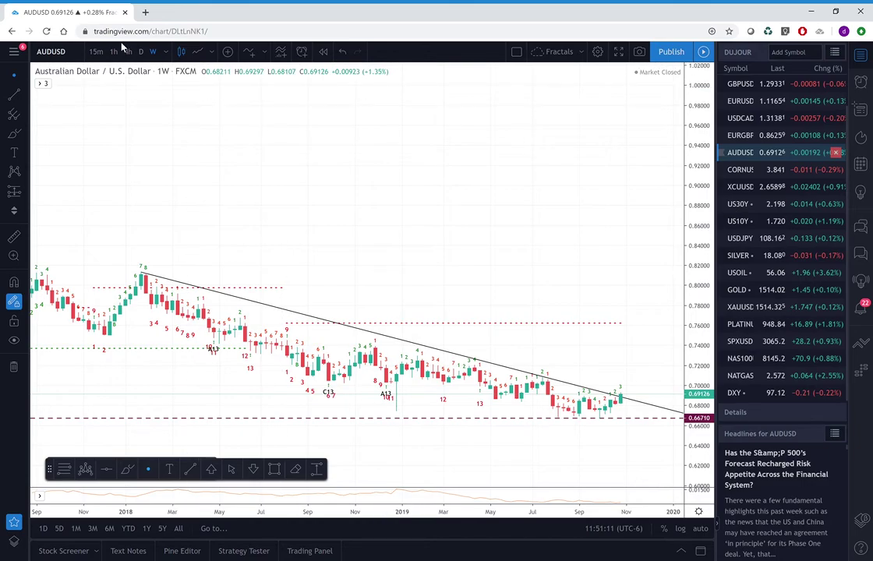
Step: Load the NZDUSD chart via symbol search, then switch to the US10Y bond yield chart
click(78, 52)
text(NZDUSD)
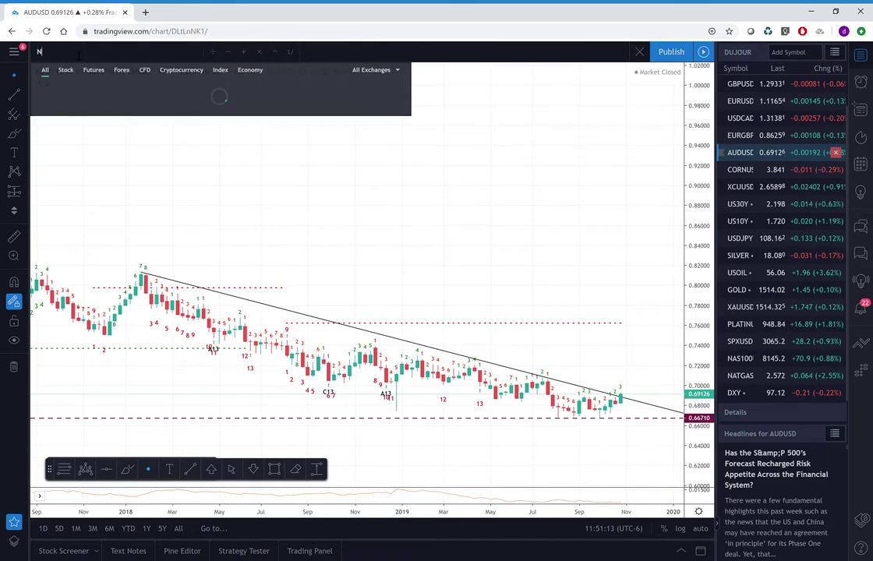
key(Return)
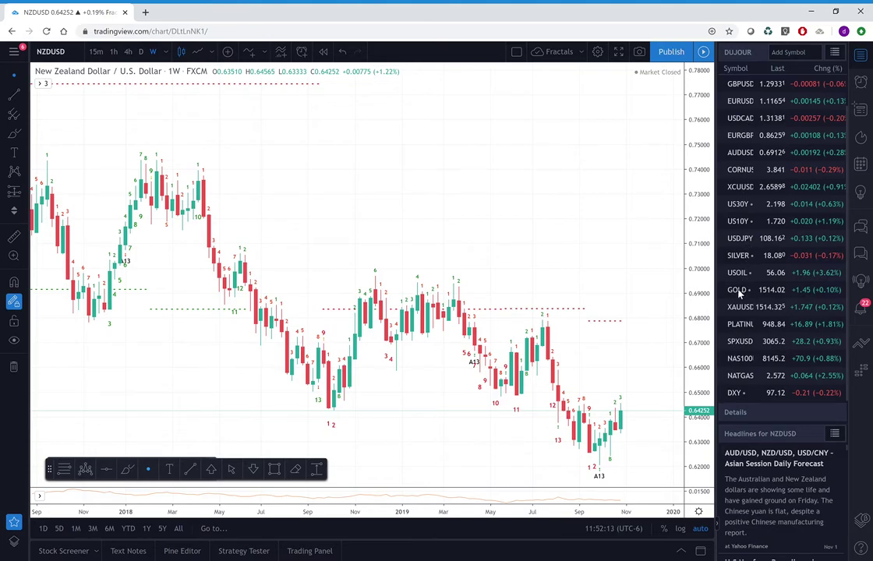
click(740, 222)
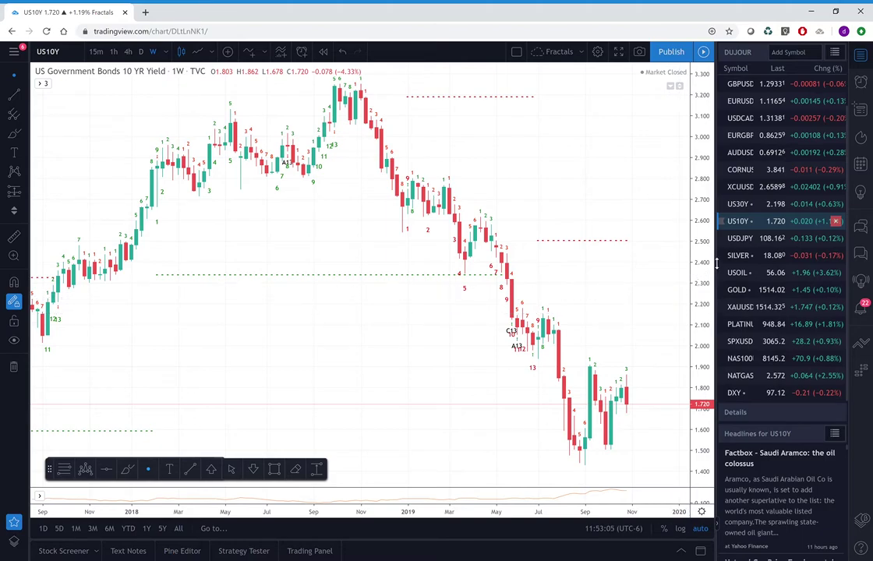
Step: Review the US30Y yield chart, then switch to the DXY dollar index chart
click(737, 204)
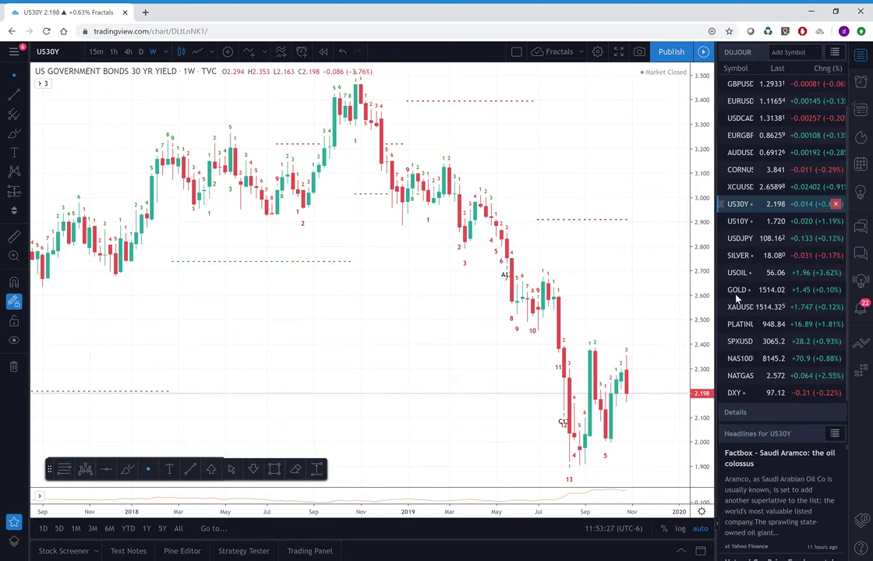
click(734, 394)
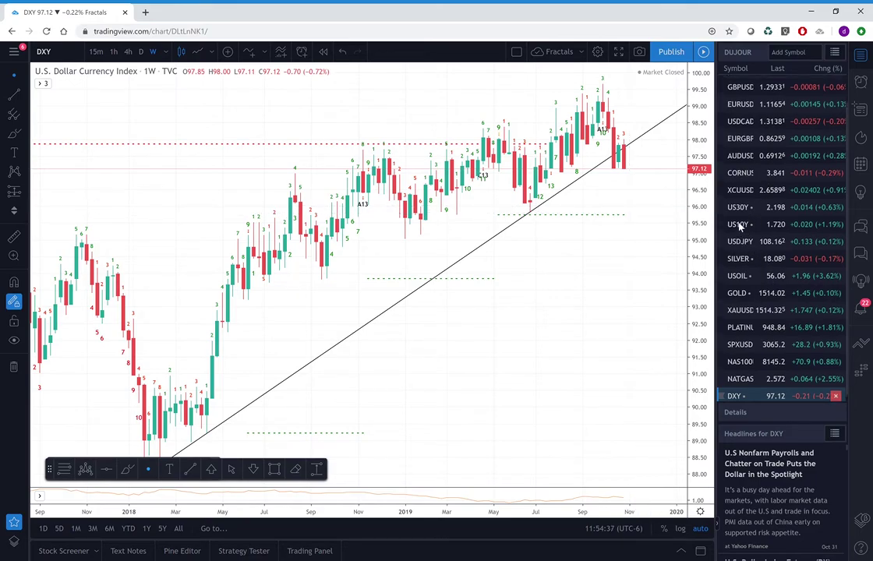
Step: Bring up the EURUSD weekly chart from the watchlist
scroll(738, 226, up, 2)
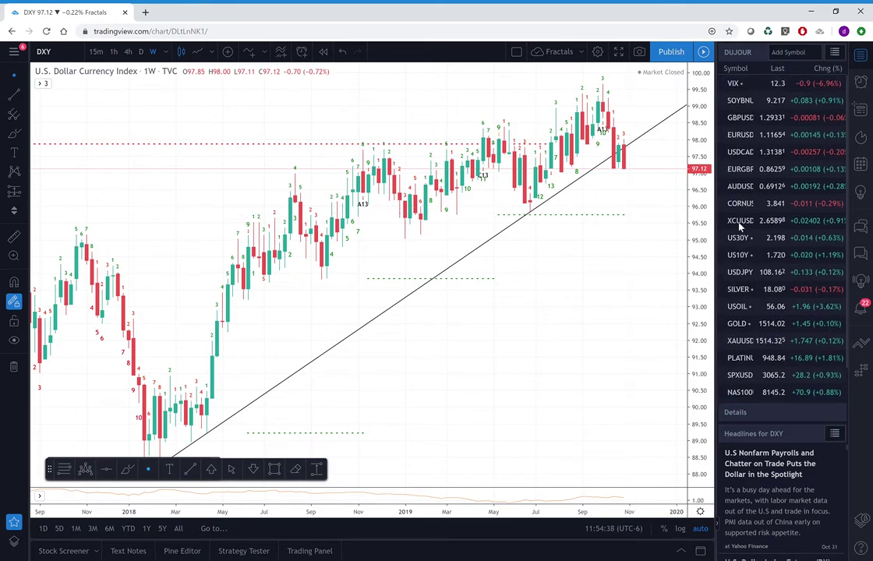
click(741, 138)
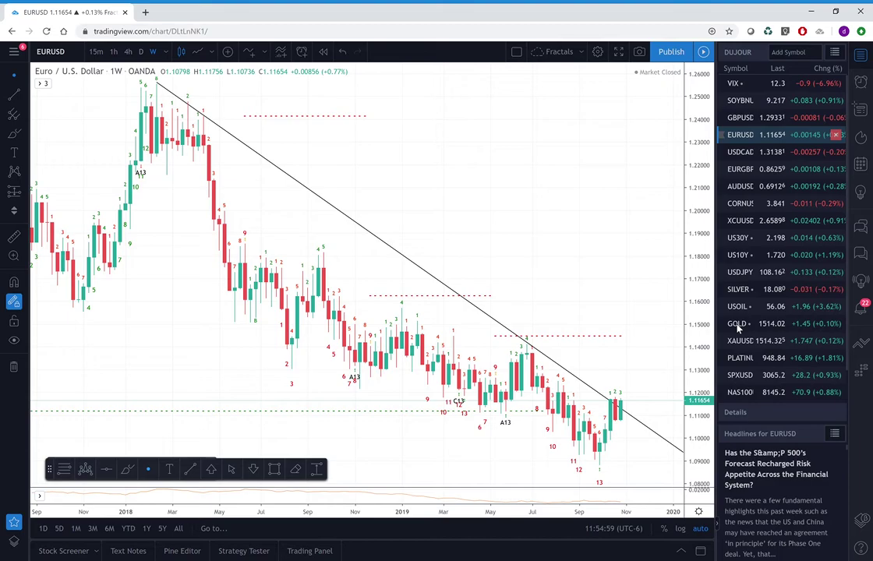
Step: Load the USDSEK chart through the symbol search
click(80, 54)
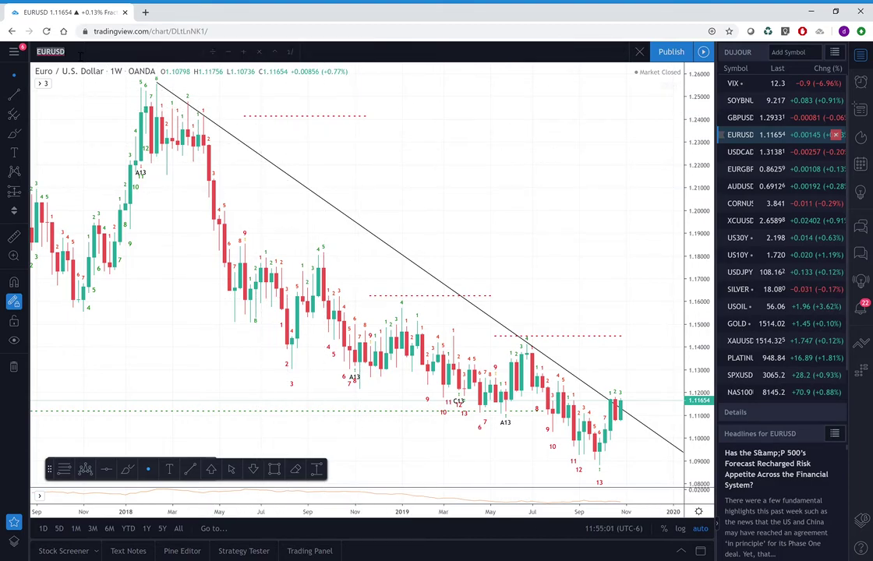
text(USDSEK)
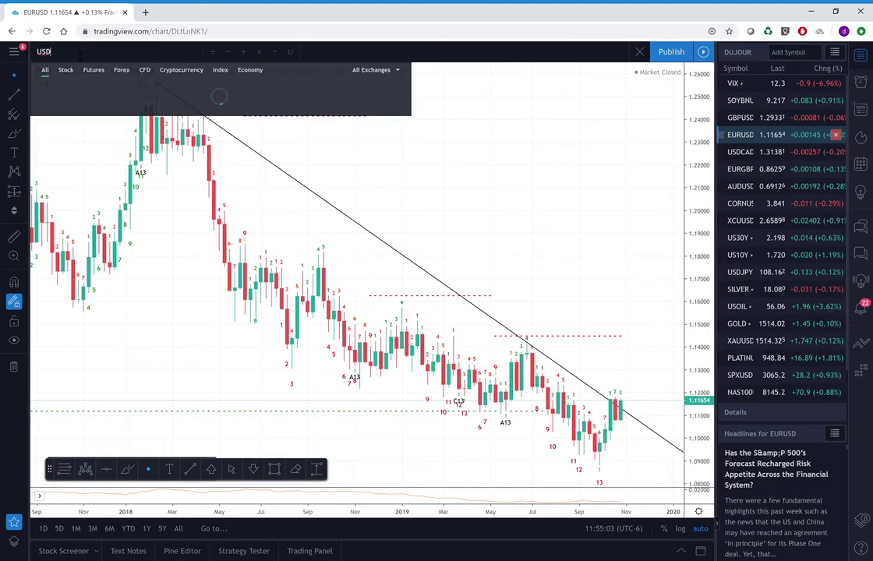
key(Return)
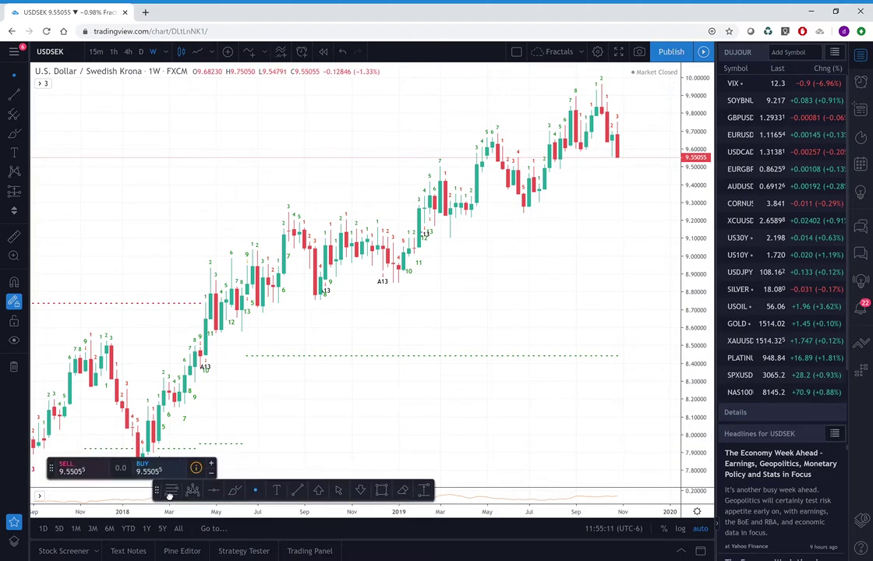
Step: Draw a rising trendline from the early-2018 low to the December 2018 lows
drag(54, 470, 96, 497)
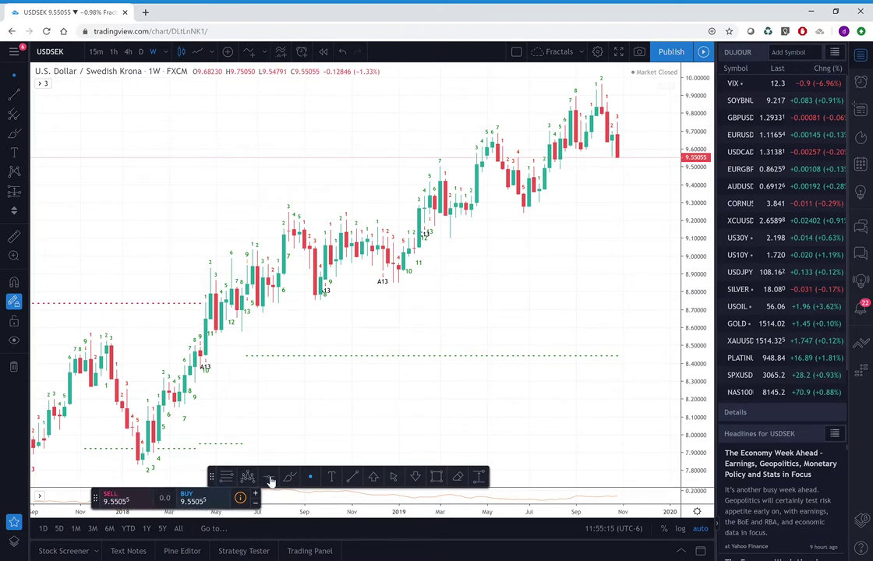
click(359, 479)
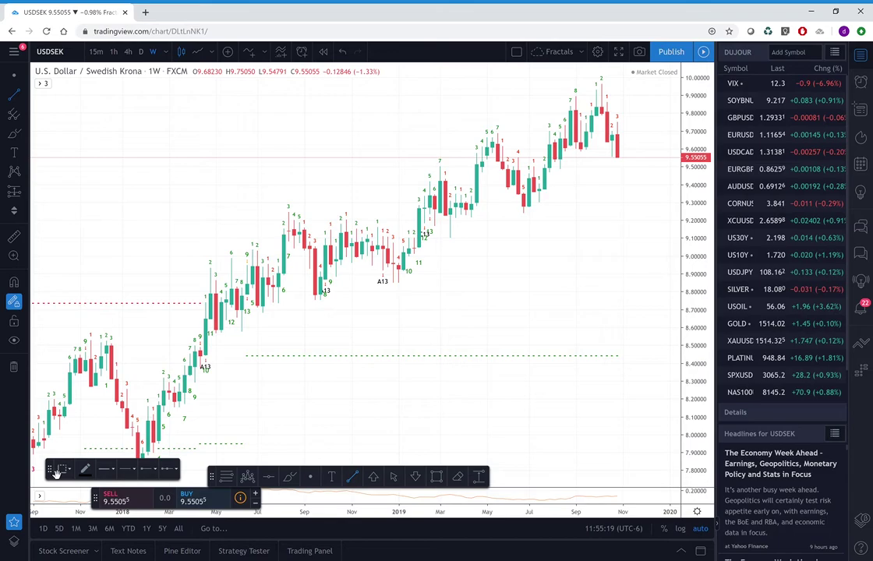
drag(57, 474, 51, 496)
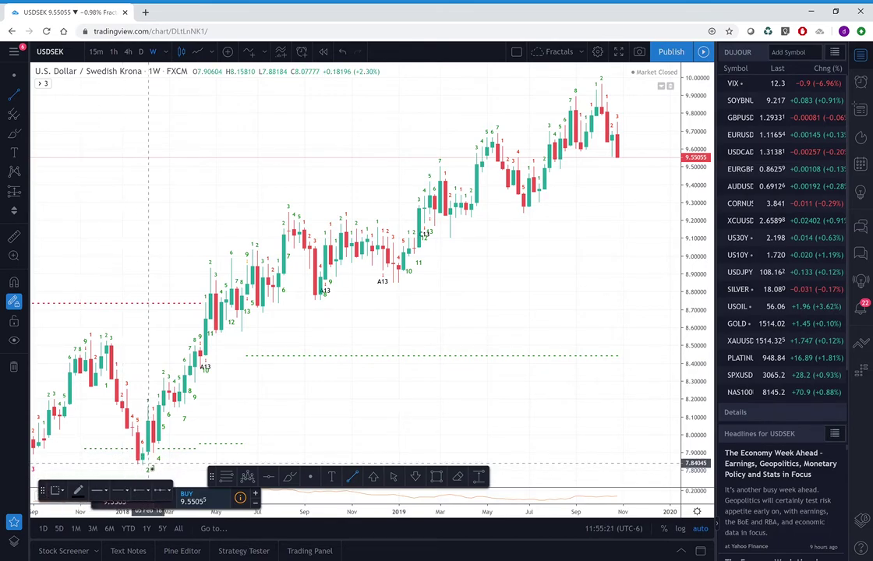
click(142, 463)
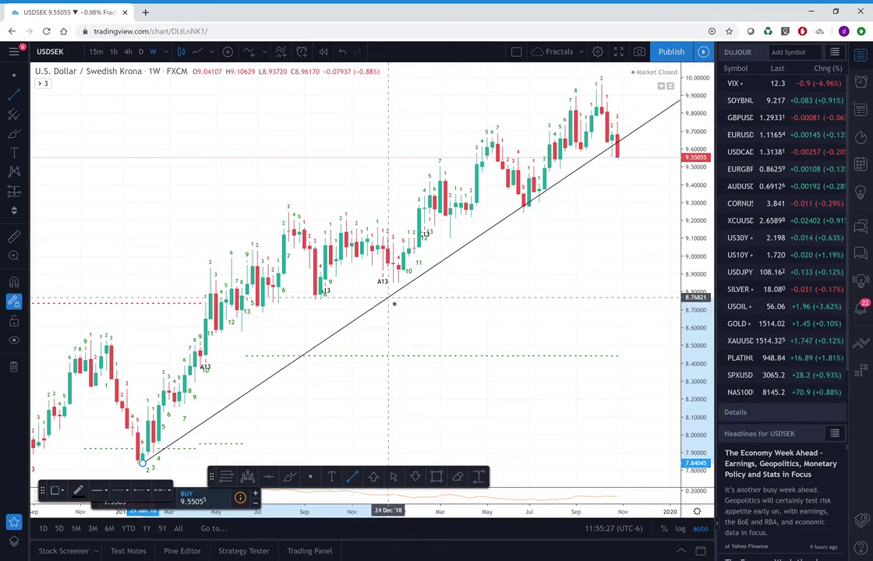
click(388, 302)
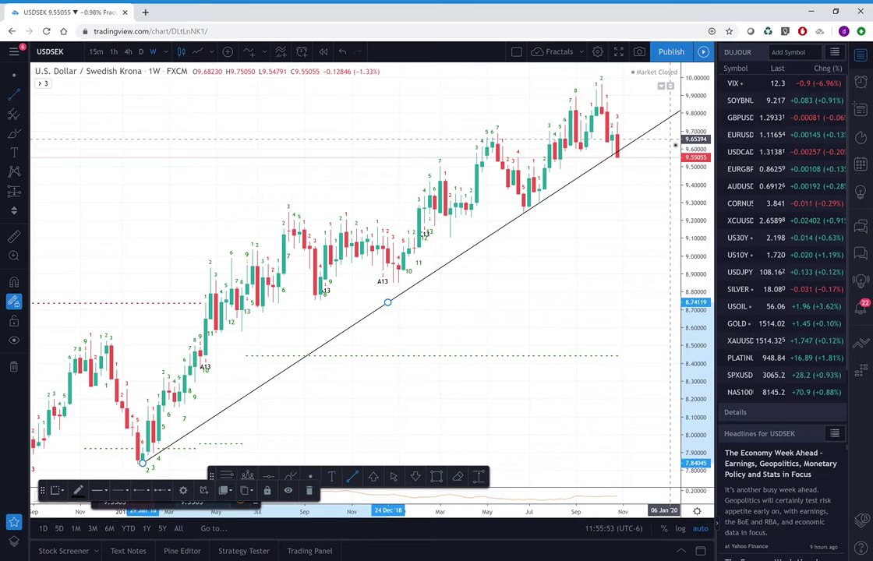
Step: Put GOLD on daily candles and compress time and price axes to show bars since August
click(738, 326)
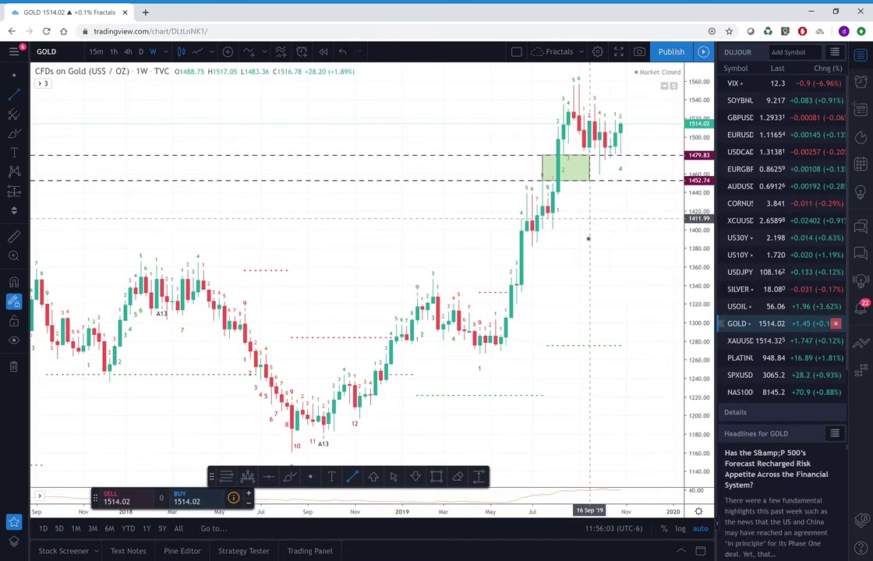
scroll(269, 315, up, 5)
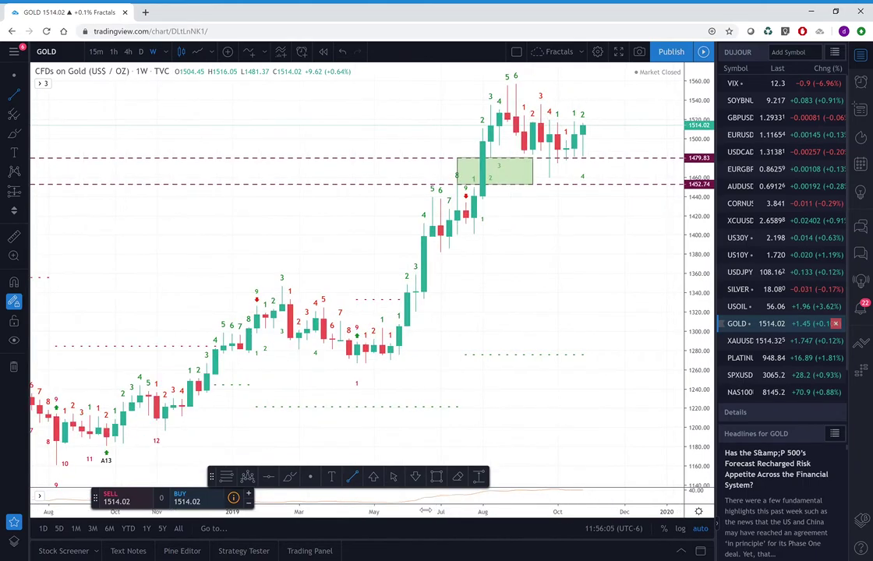
click(141, 52)
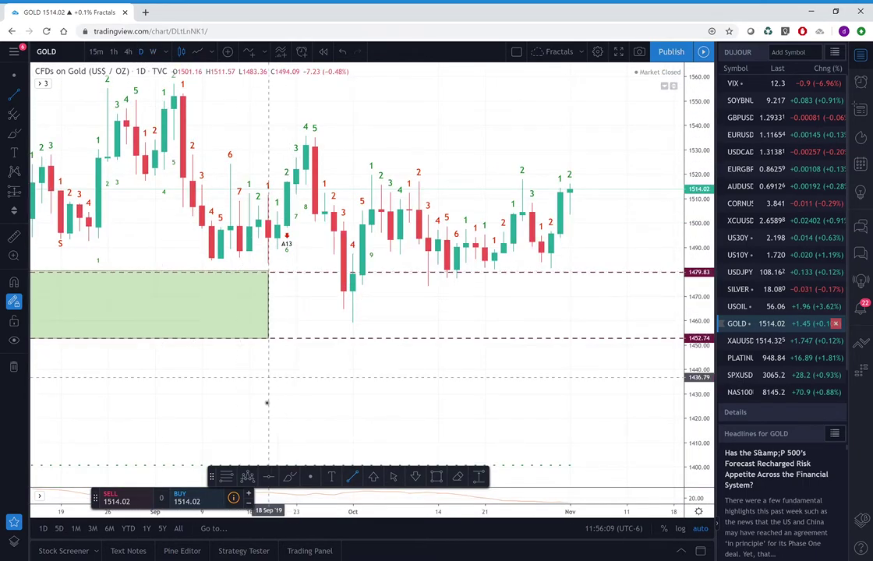
drag(271, 514, 351, 510)
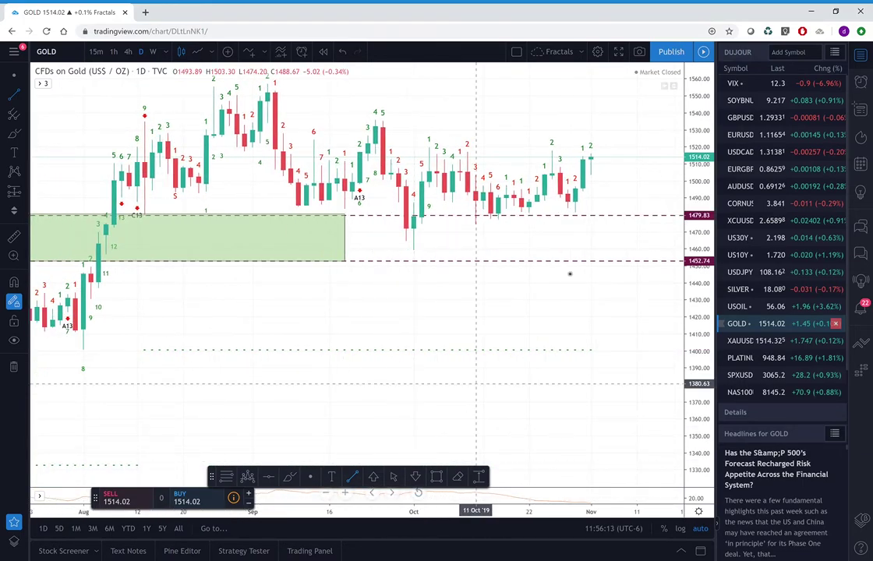
drag(695, 129, 695, 142)
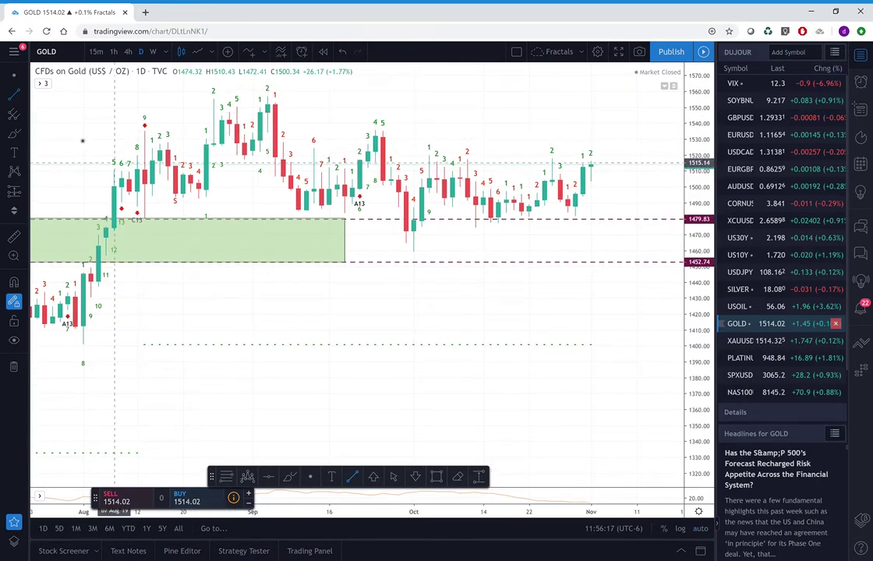
Step: Draw a falling trendline across the GOLD highs starting at the September high
click(22, 96)
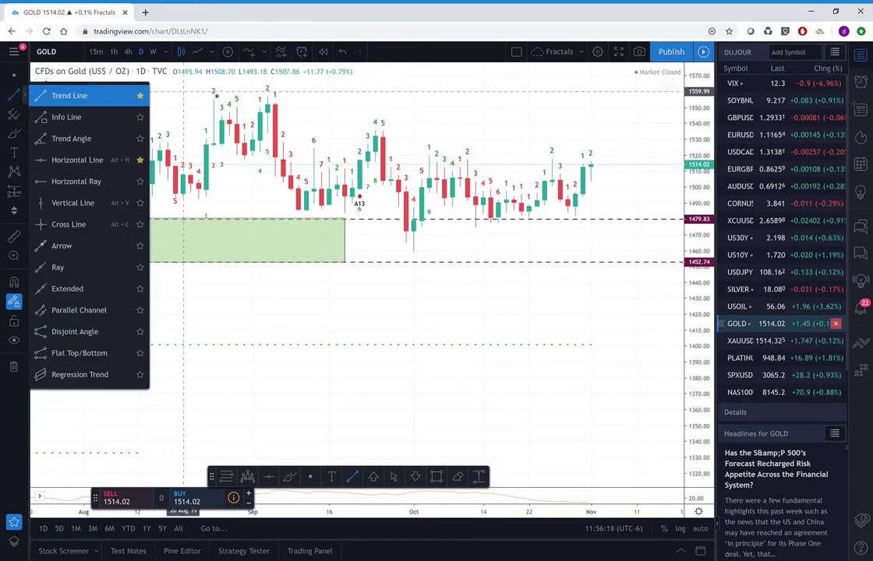
click(267, 96)
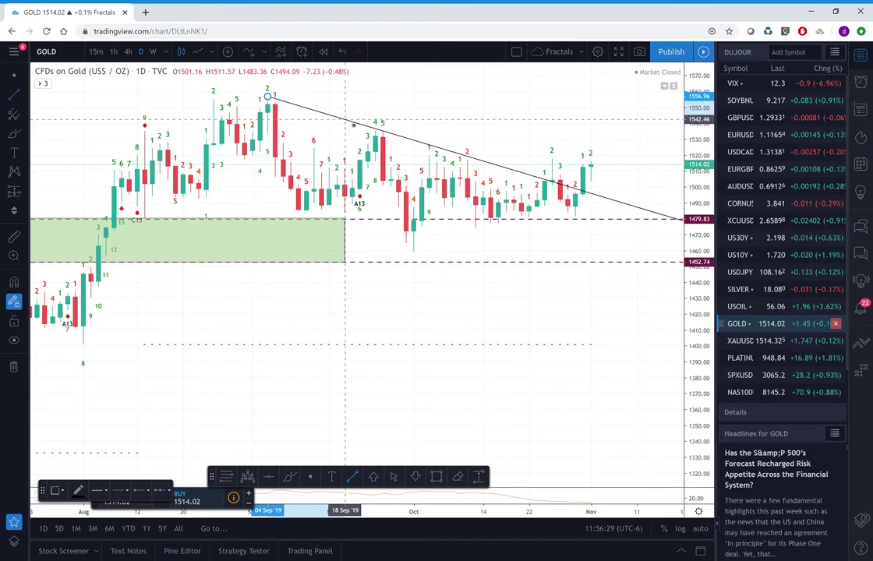
click(345, 119)
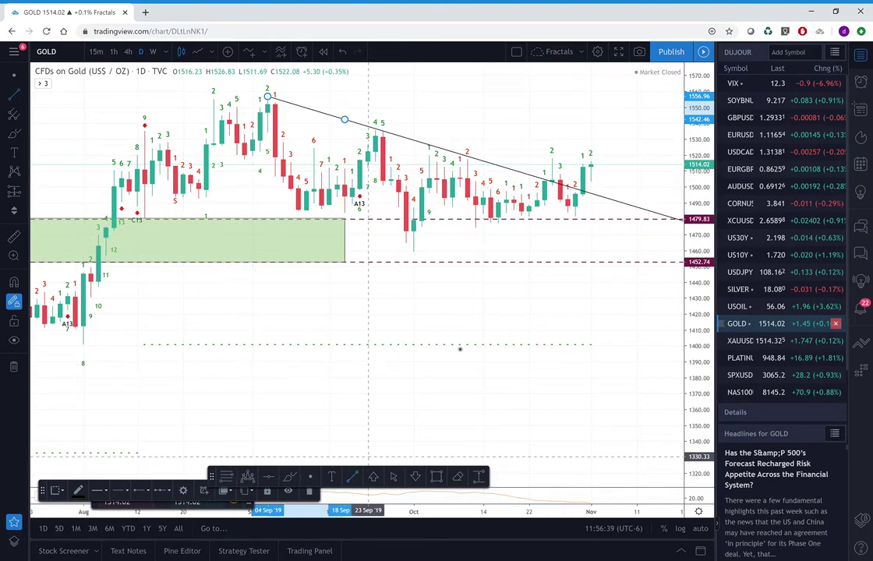
Step: Draw a rising trendline from the 01 Oct low, then switch GOLD to weekly candles
click(414, 251)
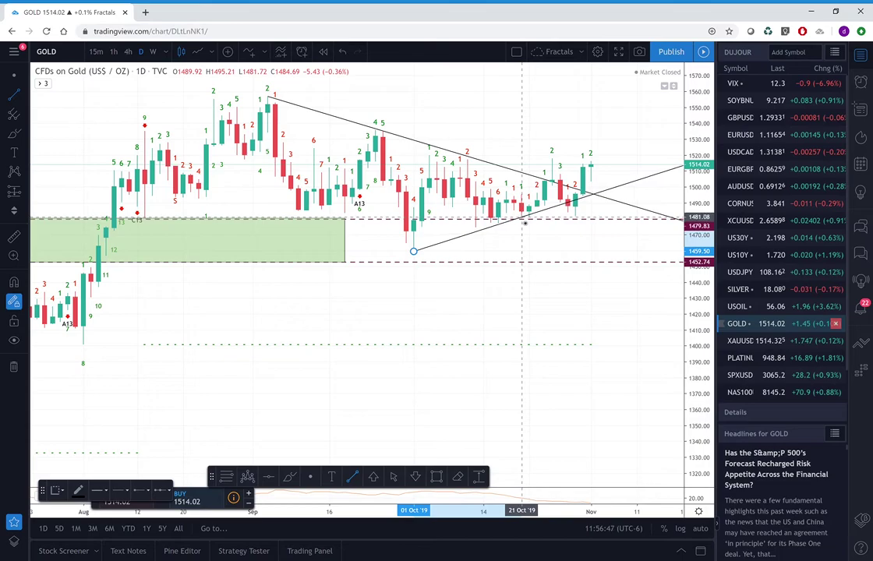
click(522, 218)
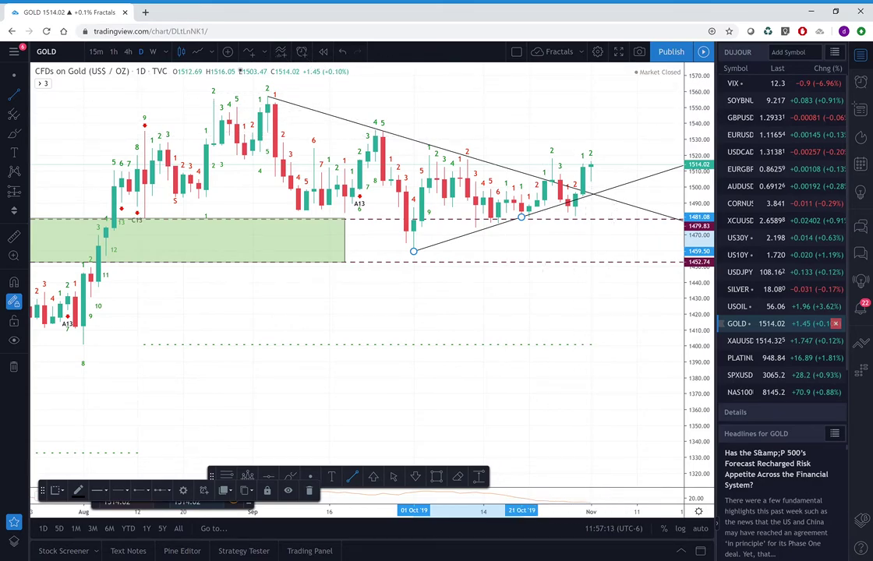
click(154, 51)
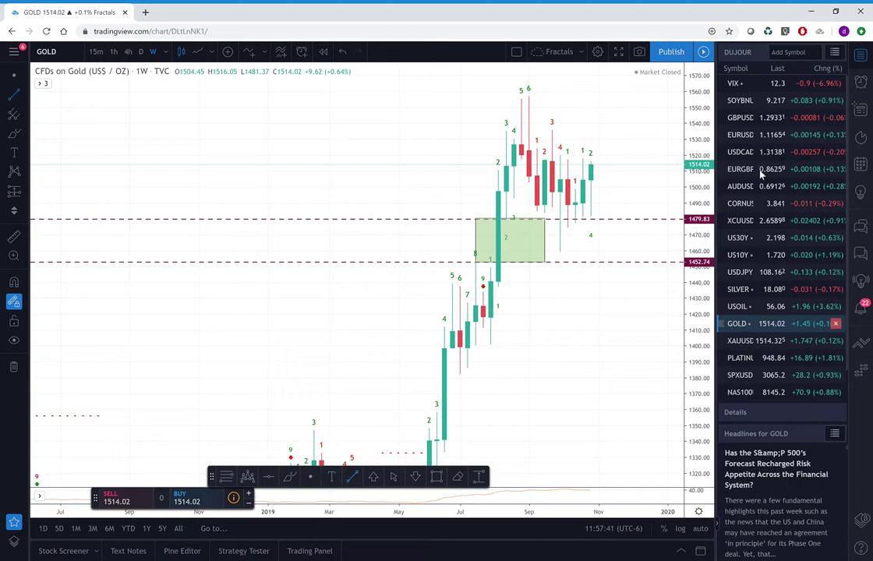
Step: Open the PLATINUM chart, rescale its price axis, and begin a new symbol search
click(740, 359)
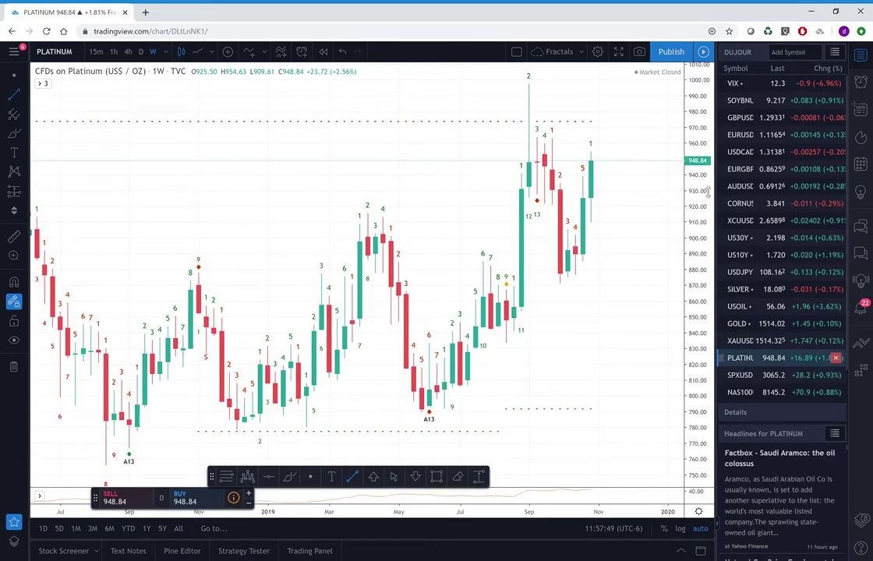
drag(707, 230, 709, 255)
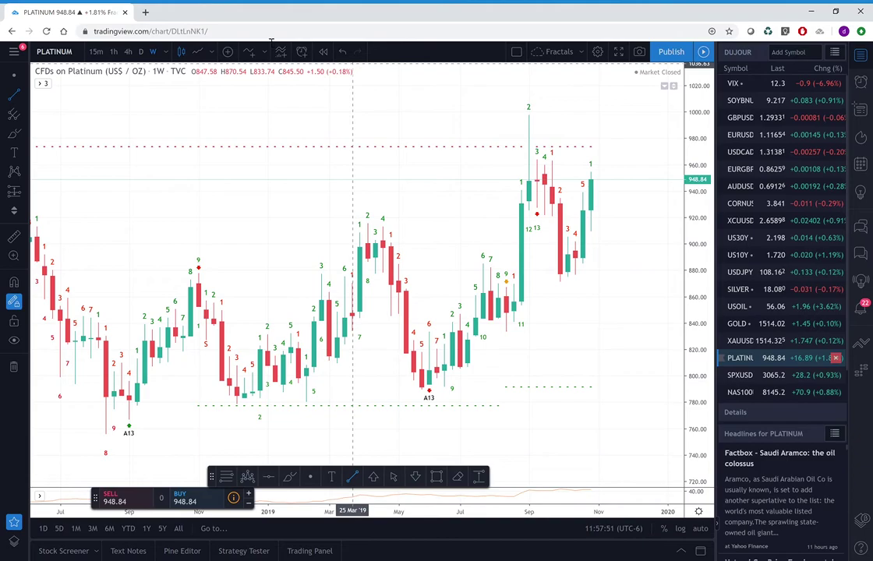
click(81, 61)
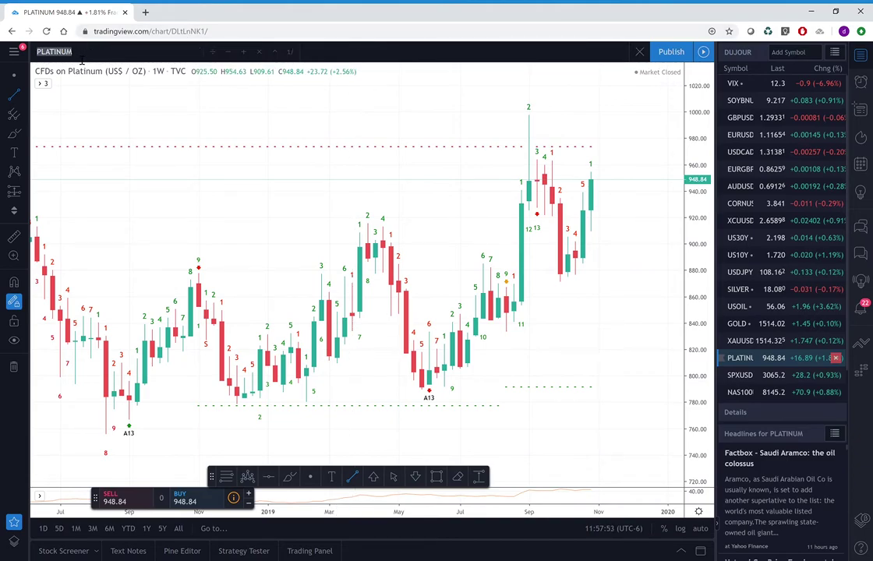
Step: Search for COPPER and load the XCUUSD copper CFD chart
text(COPPER)
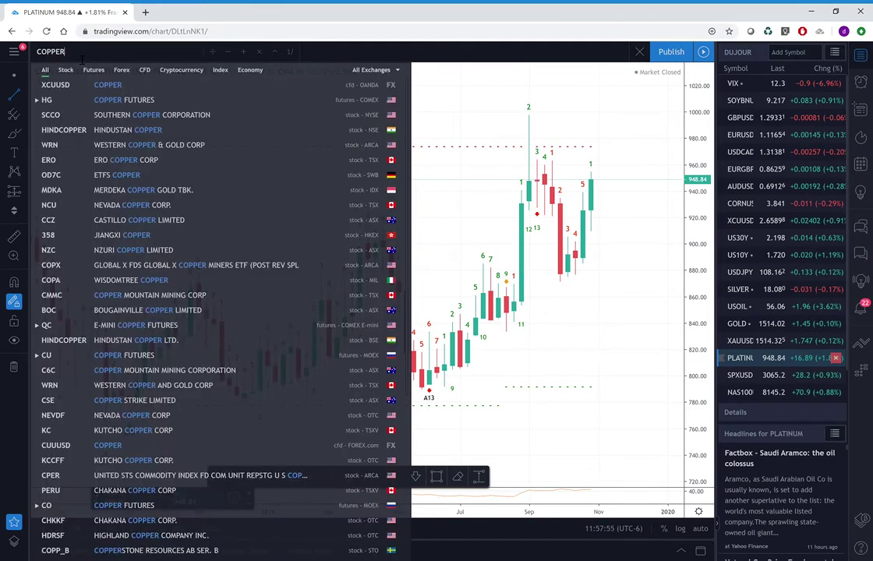
click(82, 81)
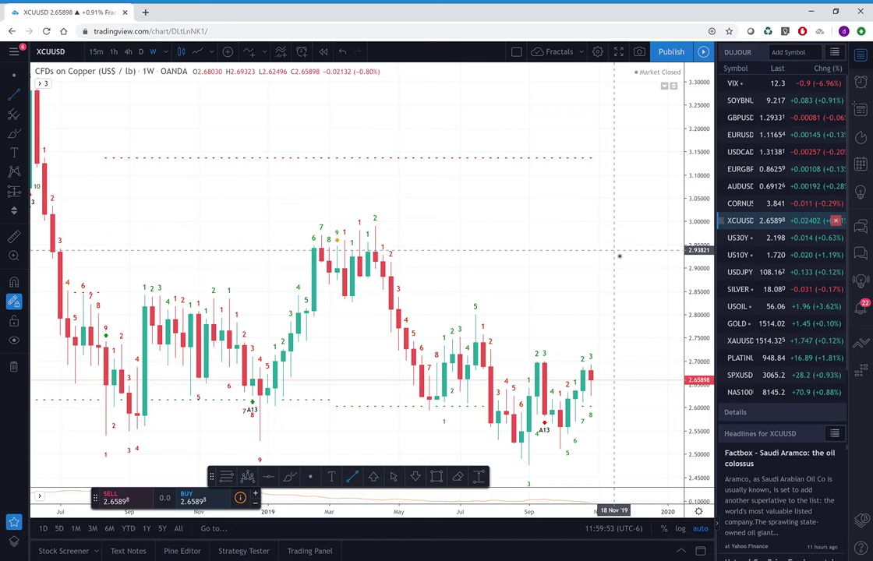
Step: Select the Macro watchlist and load the EUBUND Euro Bund chart
click(835, 53)
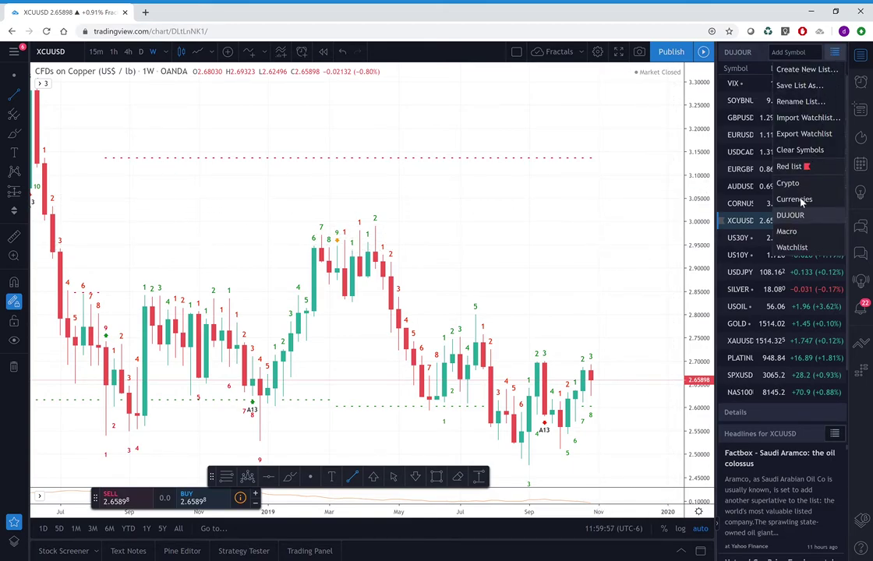
click(787, 232)
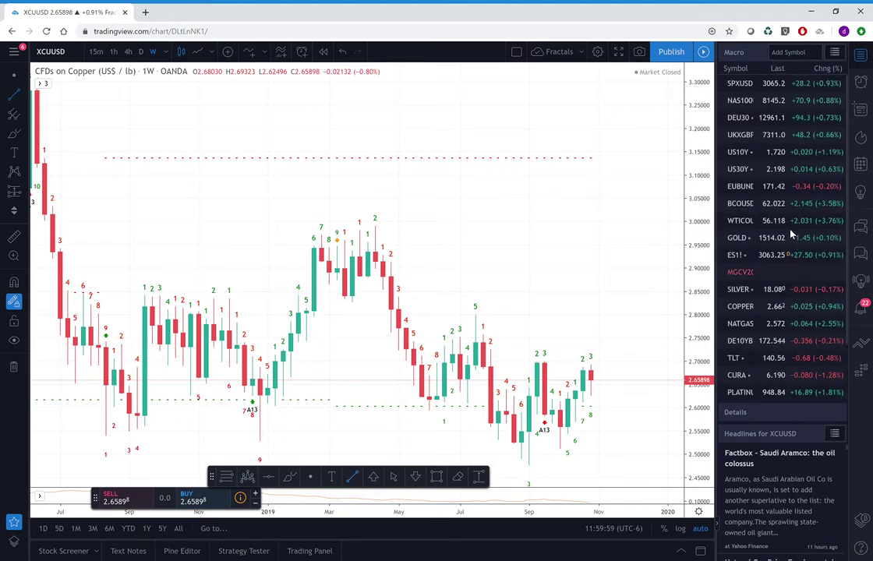
click(741, 188)
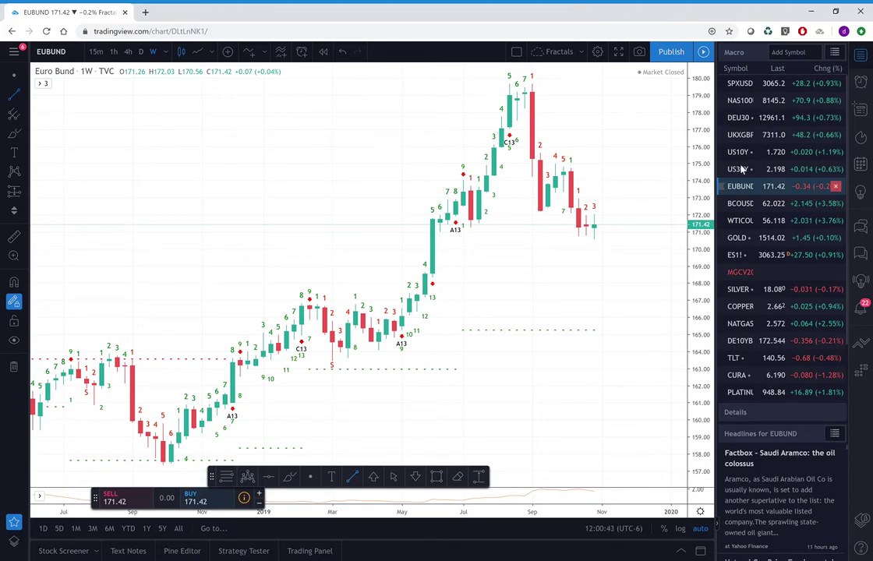
Step: Check the DEU30 and ES1! weekly charts with rescaled axes, then delete the MGCV2019 watchlist row
click(747, 119)
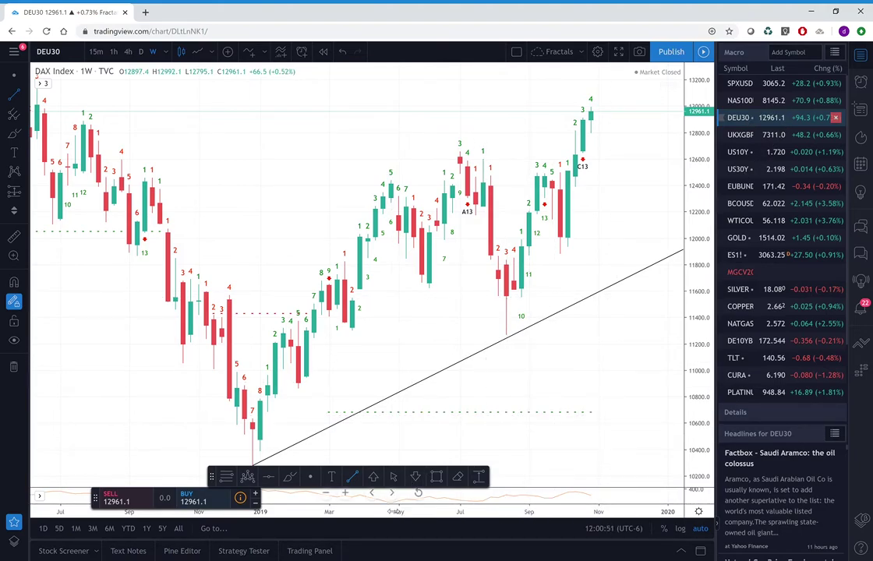
drag(399, 511, 469, 509)
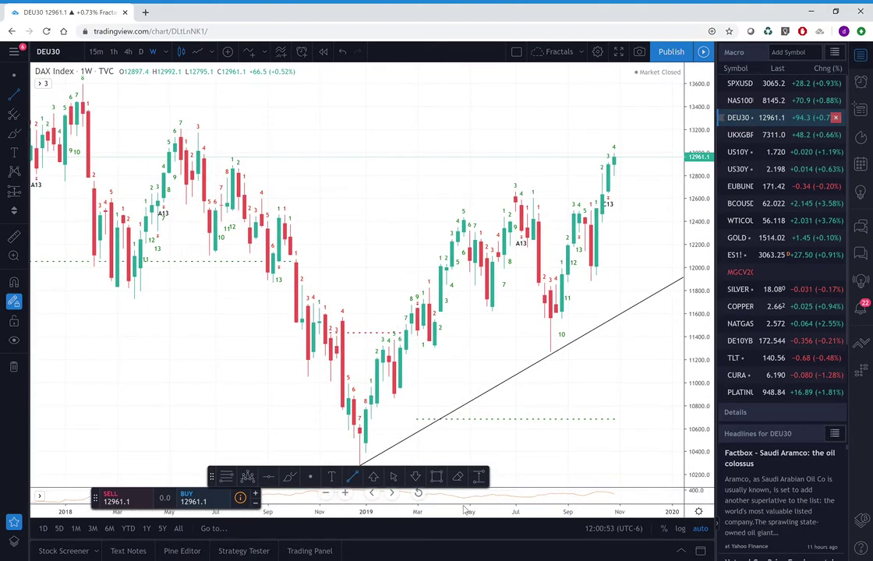
click(736, 256)
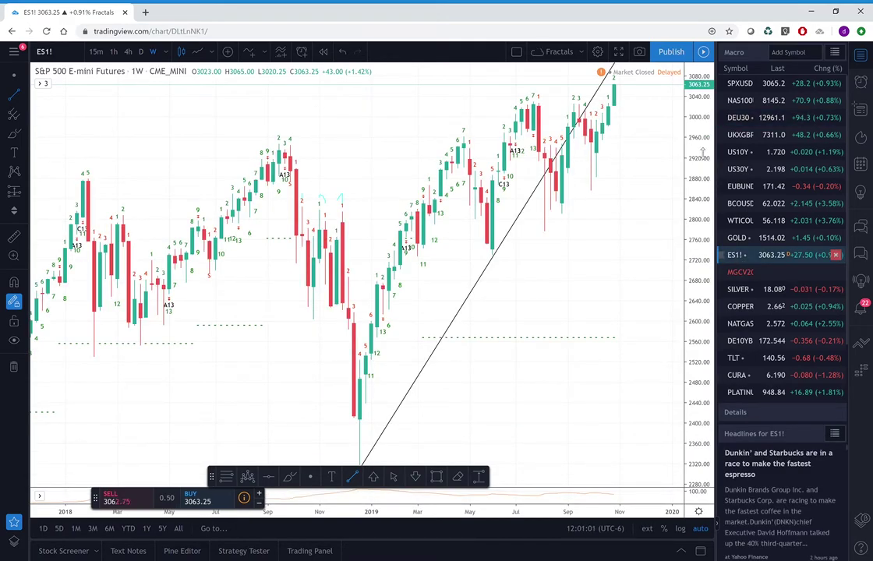
drag(702, 154, 709, 253)
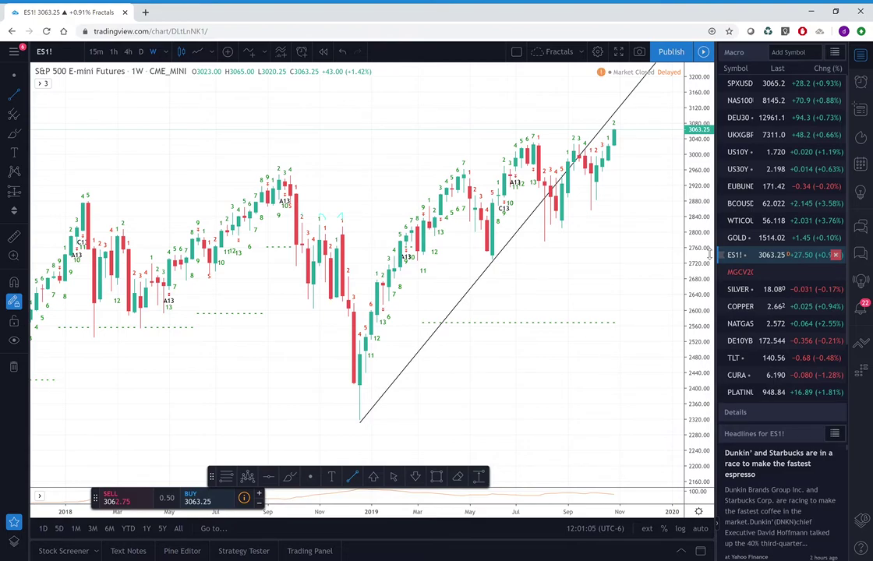
click(795, 275)
click(835, 273)
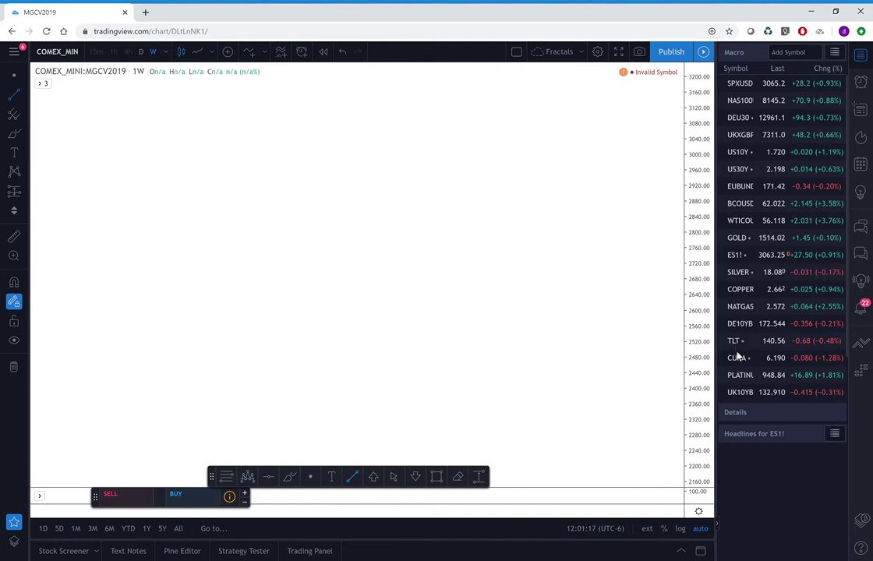
Step: Show NATGAS from the Macro watchlist zoomed to recent candles on the D timeframe
click(739, 307)
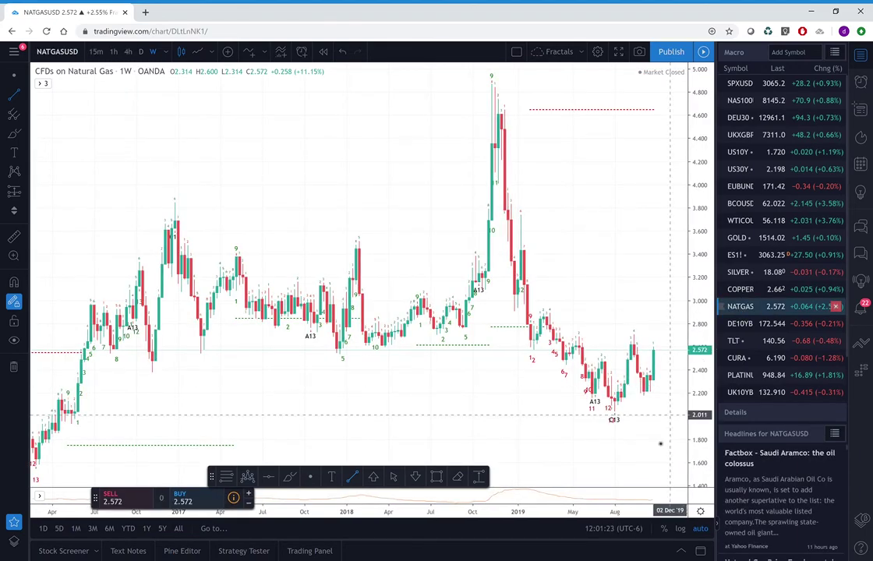
drag(574, 522, 525, 534)
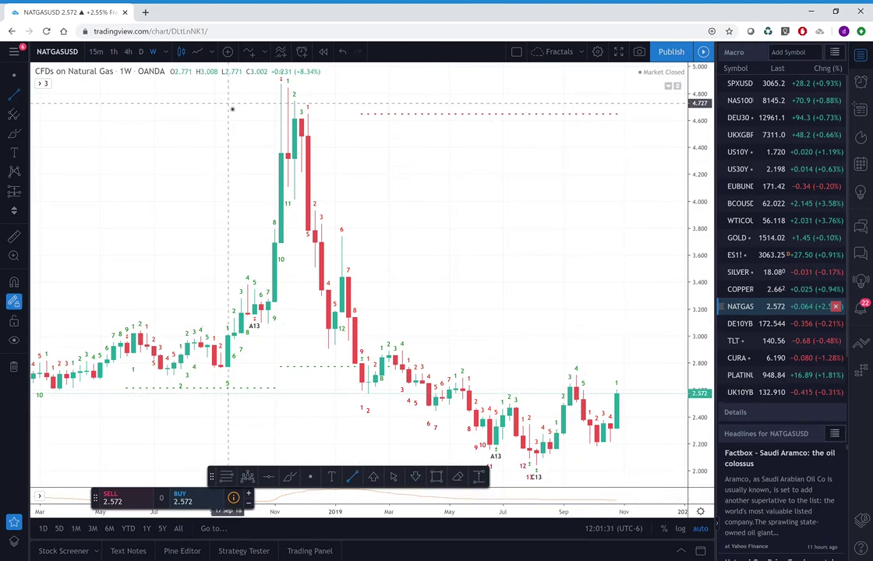
click(141, 53)
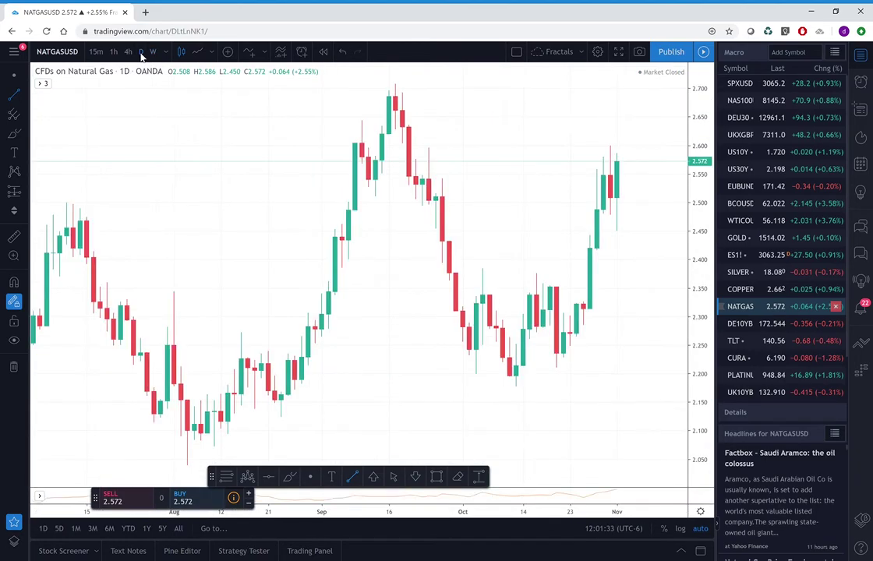